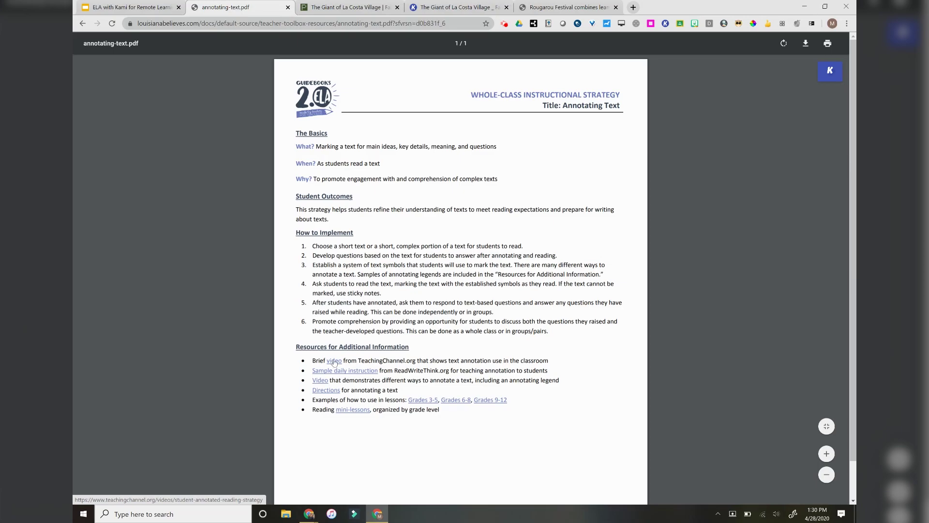
Open the linked directions for annotating a text and read through the numbered guidelines, from picking up a pencil to thinking about connections
{"action": "left_click", "coordinate": [331, 391]}
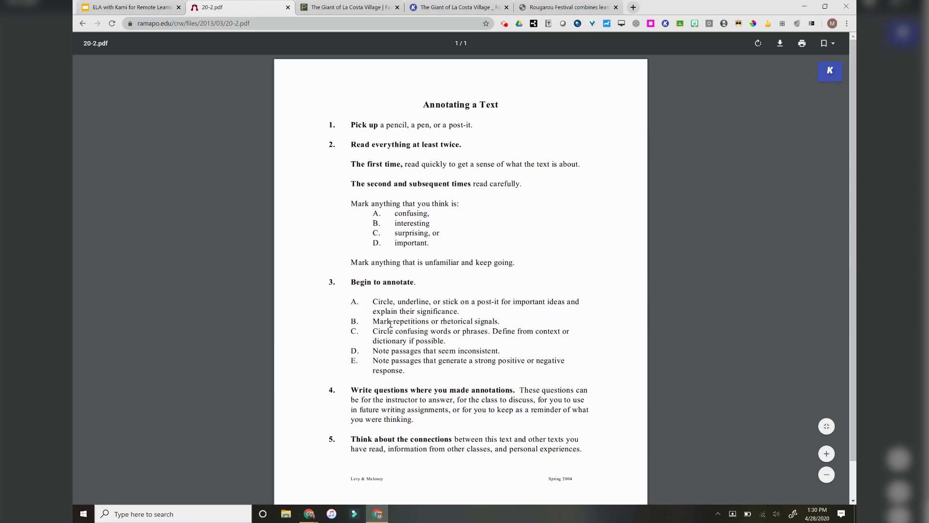
{"action": "mouse_move", "coordinate": [363, 124]}
{"action": "left_mouse_down"}
{"action": "mouse_move", "coordinate": [401, 139]}
{"action": "mouse_move", "coordinate": [431, 189]}
{"action": "left_mouse_up"}
{"action": "left_click", "coordinate": [418, 213]}
{"action": "left_click_drag", "start_coordinate": [384, 439], "coordinate": [454, 449]}
{"action": "left_click", "coordinate": [452, 406]}
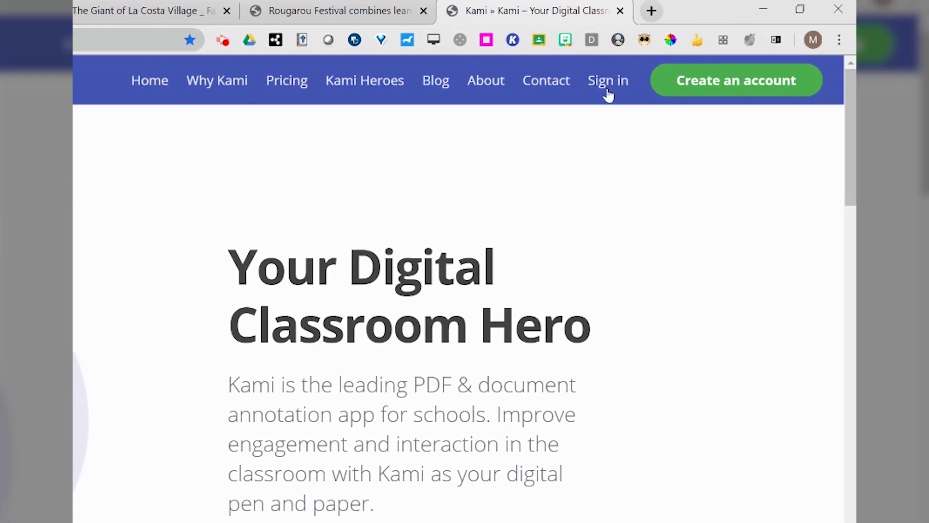
Sign in to the Kami website and bring up the web page of The Giant of La Costa Village story
{"action": "left_click", "coordinate": [609, 90]}
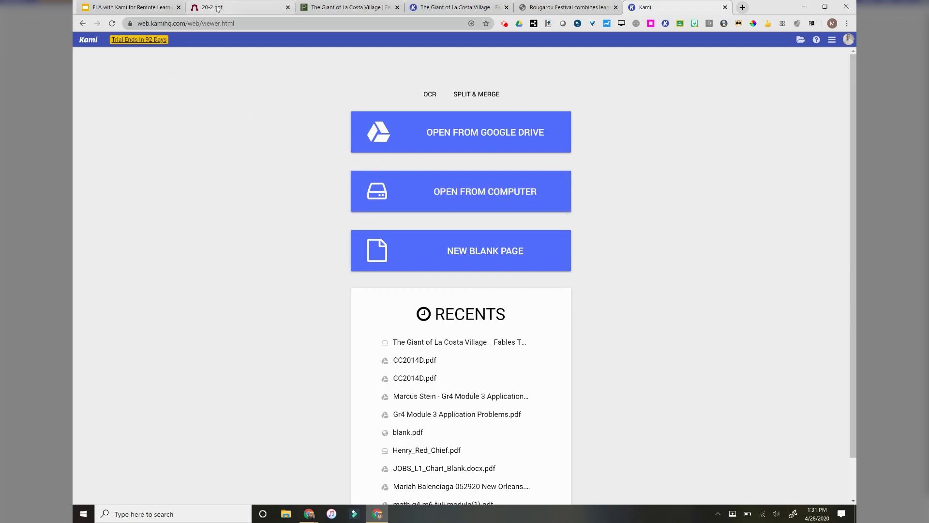
{"action": "left_click", "coordinate": [331, 11]}
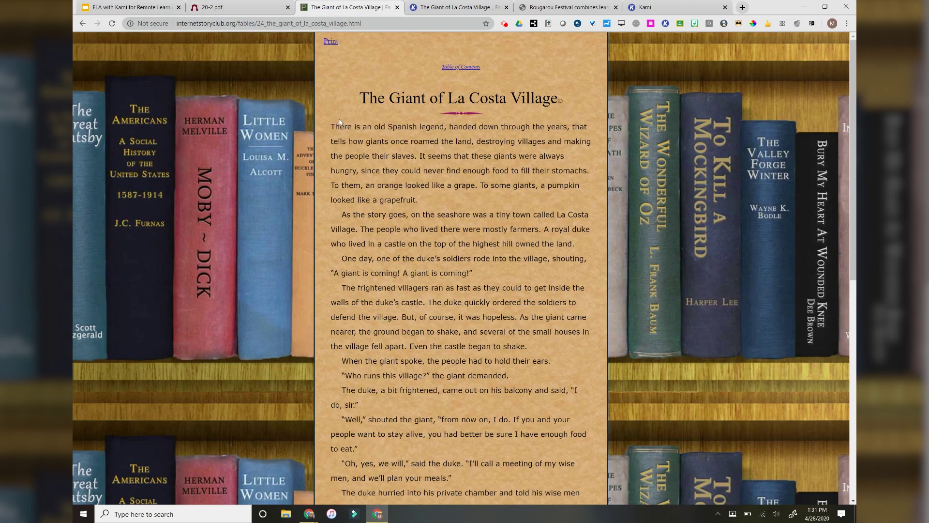
{"action": "left_click_drag", "start_coordinate": [320, 131], "coordinate": [528, 413]}
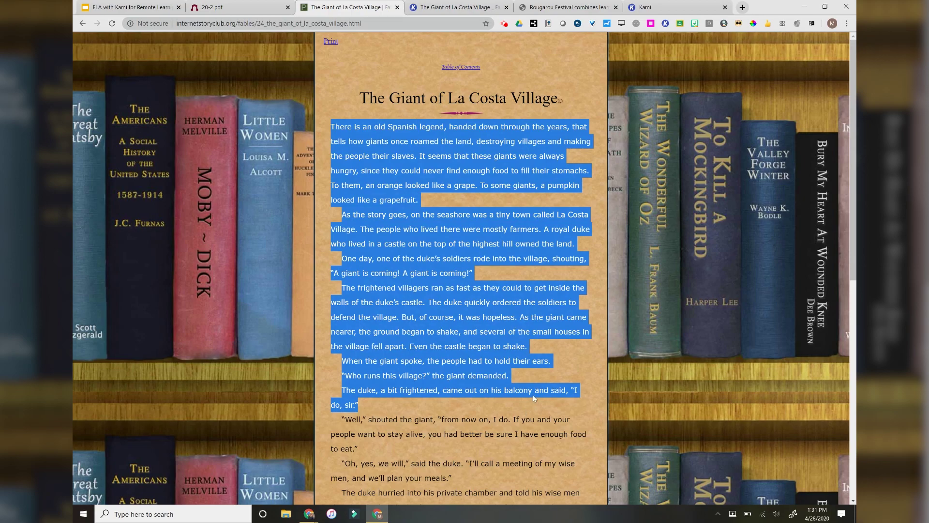
{"action": "left_click", "coordinate": [454, 245]}
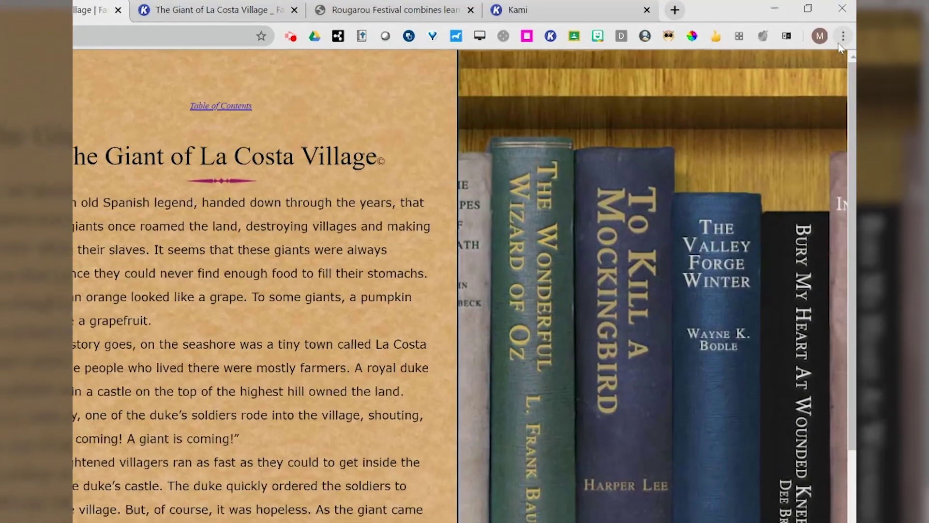
Set the story page to print with Save as PDF as the destination and headers and footers turned off
{"action": "left_click", "coordinate": [843, 37]}
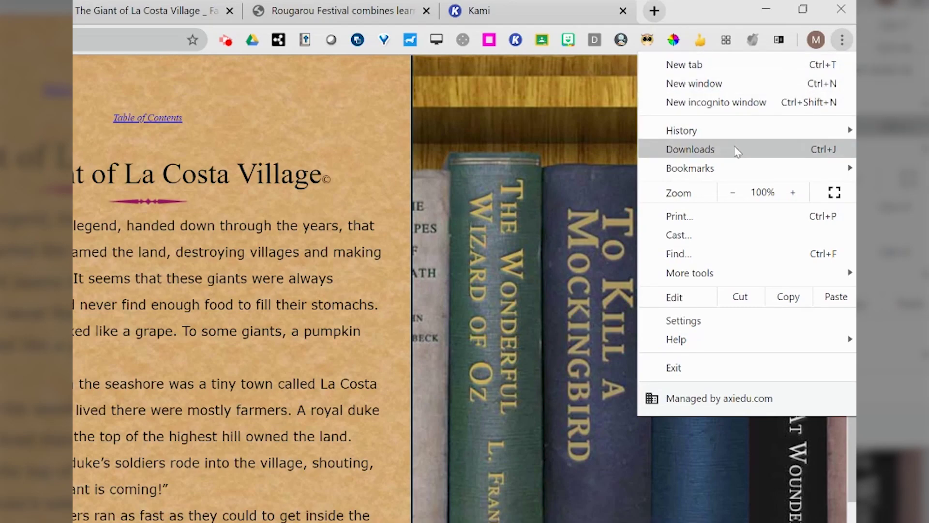
{"action": "left_click", "coordinate": [721, 216]}
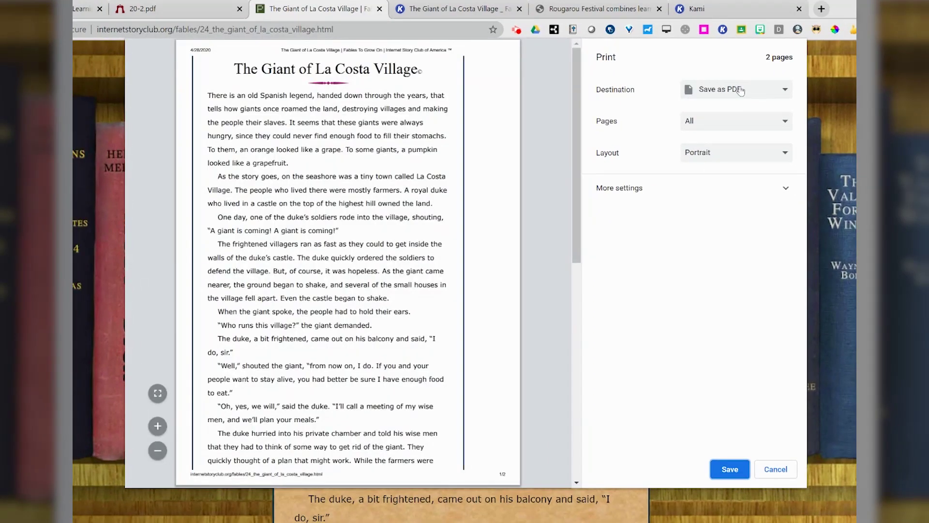
{"action": "left_click", "coordinate": [740, 91]}
{"action": "left_click", "coordinate": [733, 127]}
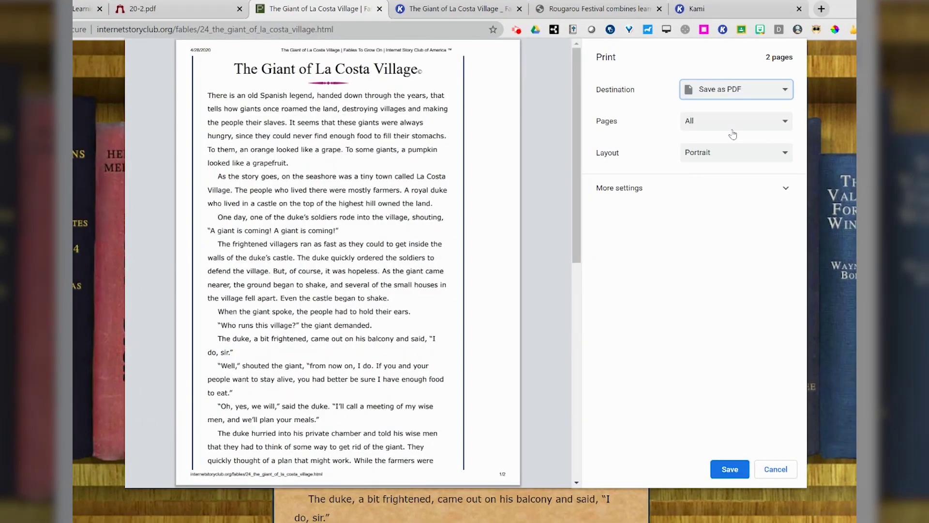
{"action": "left_click", "coordinate": [707, 192]}
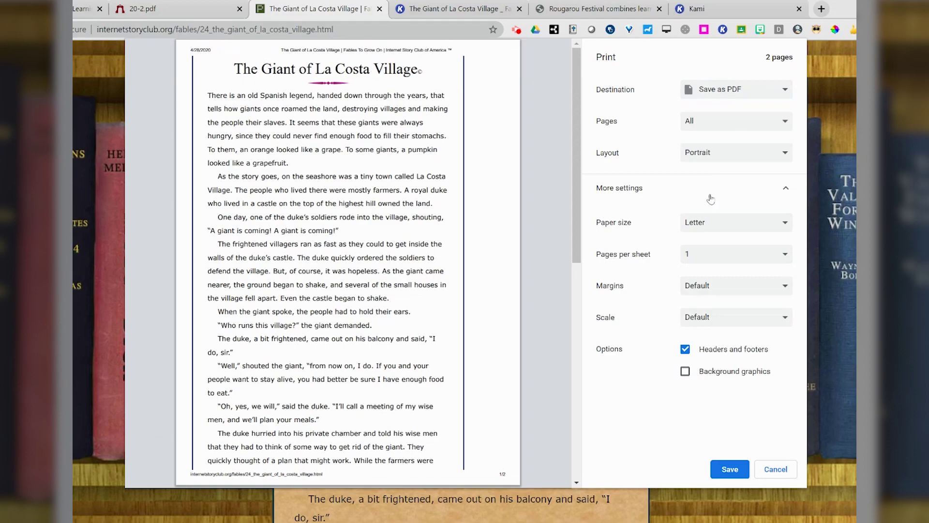
{"action": "left_click", "coordinate": [685, 352]}
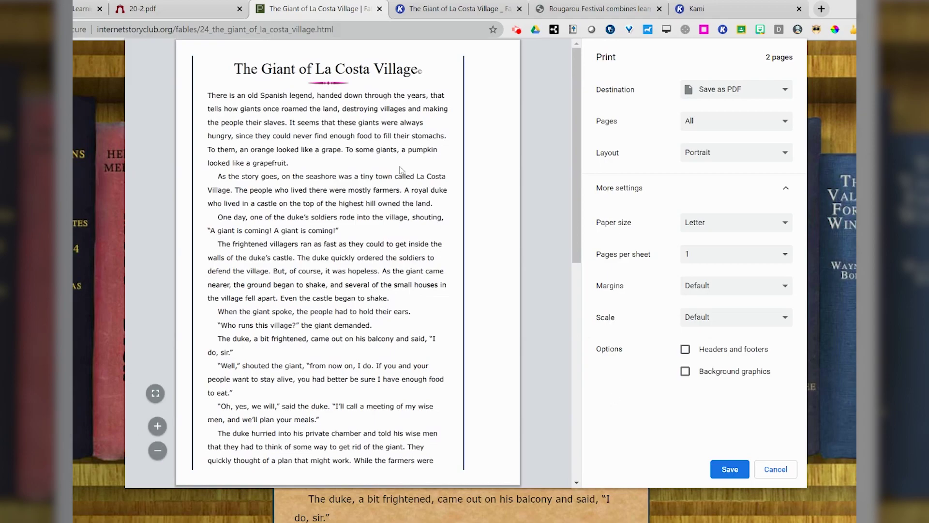
Save the PDF in Downloads as "The Giant of La Costa Village _ Fables To Grow On _ Internet Story Club of America 2"
{"action": "left_click", "coordinate": [744, 474]}
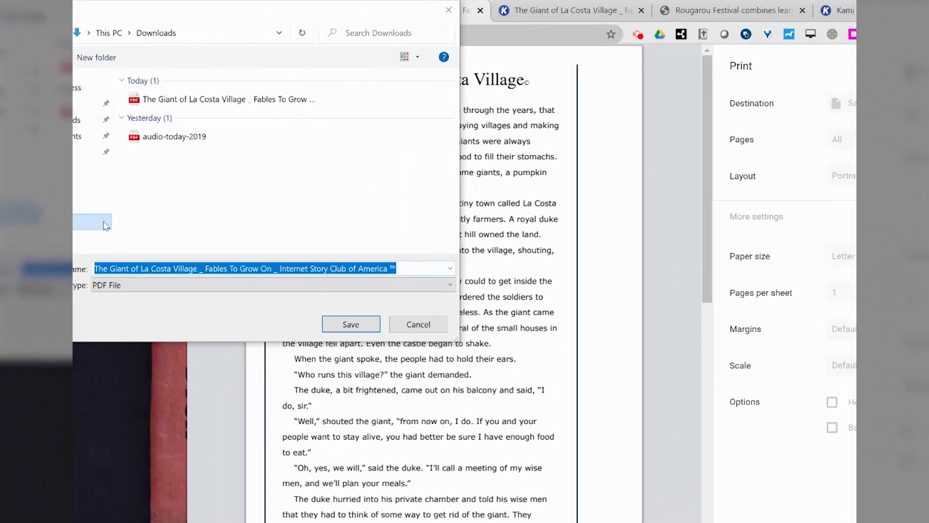
{"action": "left_click", "coordinate": [76, 120]}
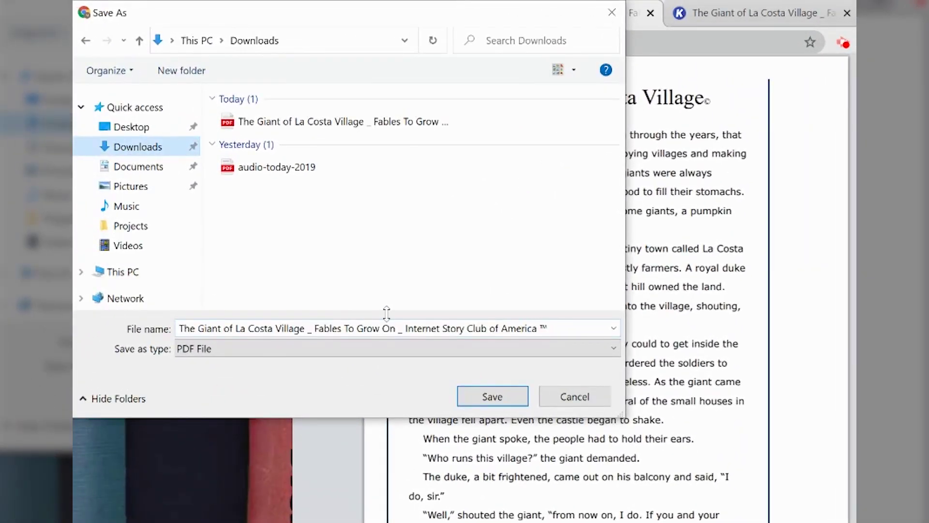
{"action": "left_click", "coordinate": [443, 329]}
{"action": "left_click", "coordinate": [579, 328]}
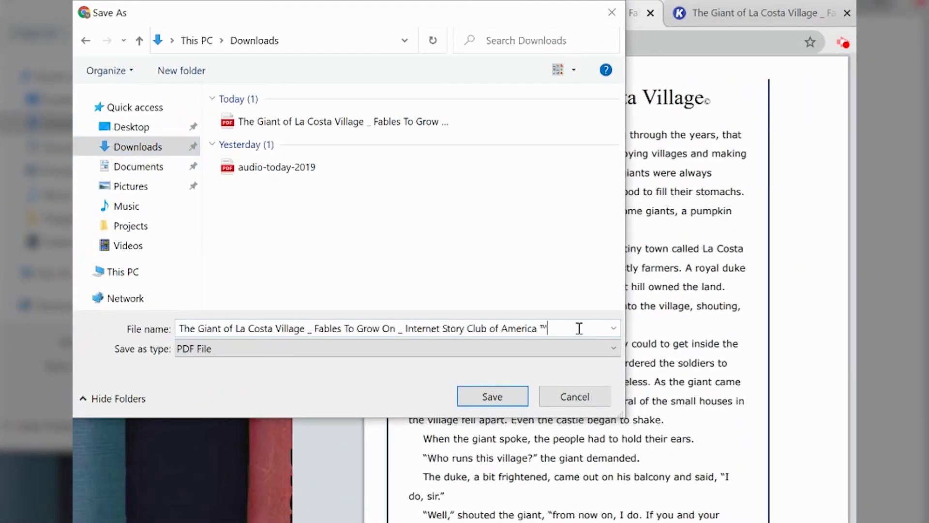
{"action": "key", "text": "BackSpace"}
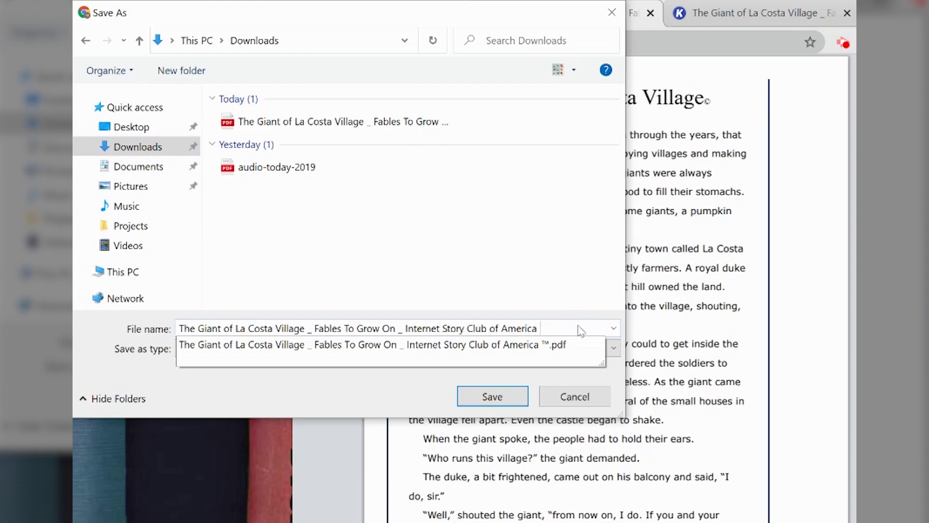
{"action": "type", "text": "2"}
{"action": "key", "text": "Return"}
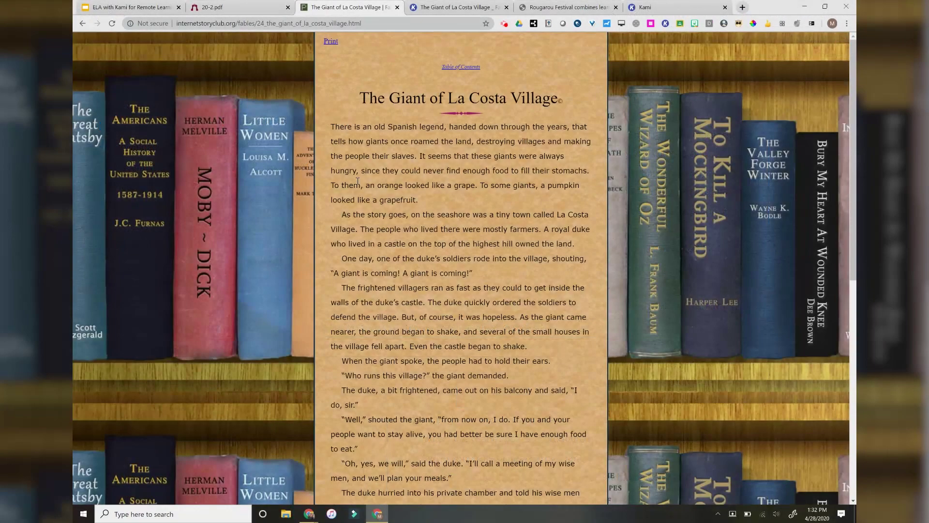
Switch to Kami and open the Giant of La Costa Village PDF from the computer's Downloads folder
{"action": "left_click", "coordinate": [672, 7]}
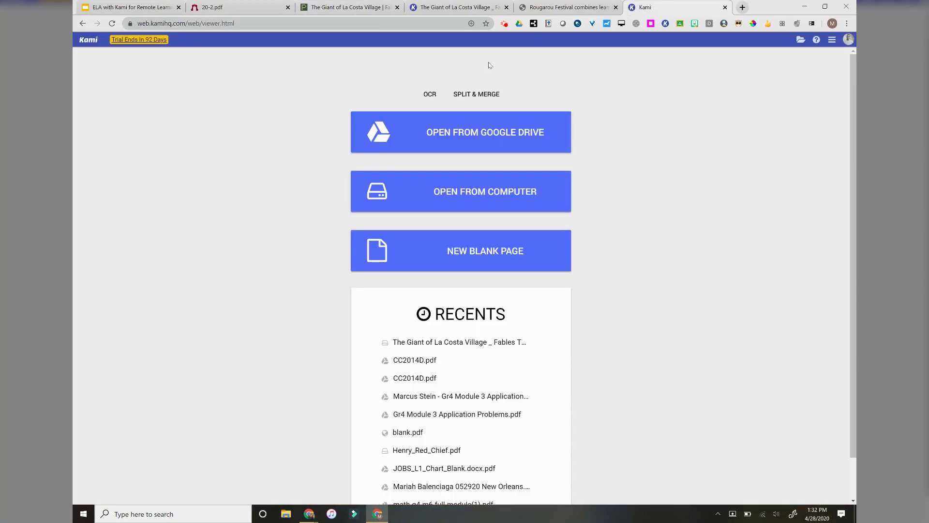
{"action": "left_click", "coordinate": [495, 201]}
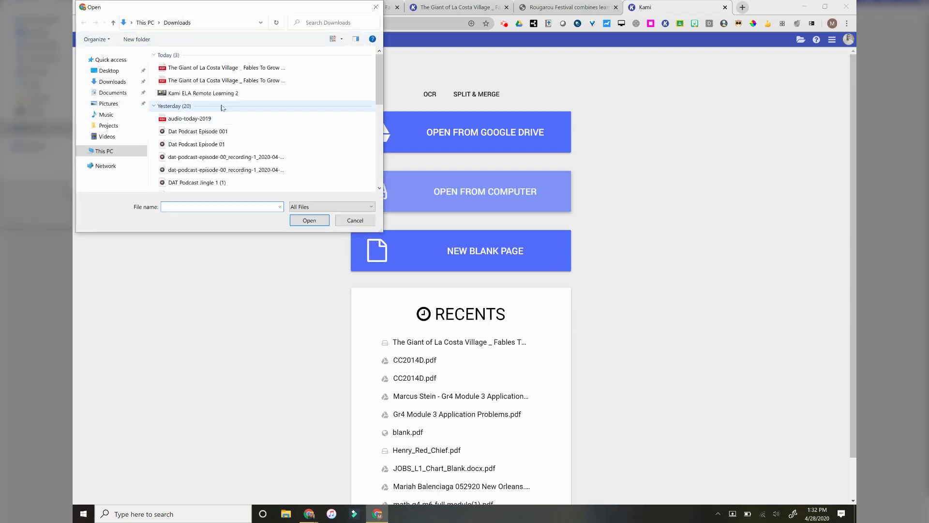
{"action": "double_click", "coordinate": [222, 70]}
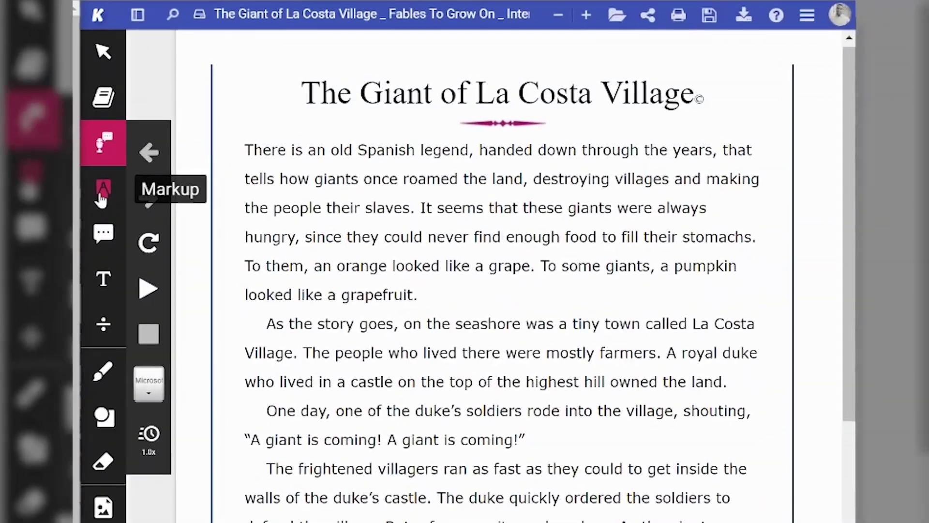
Handwrite "pen tool" in pink over the story's title with the drawing tool
{"action": "left_click", "coordinate": [336, 154]}
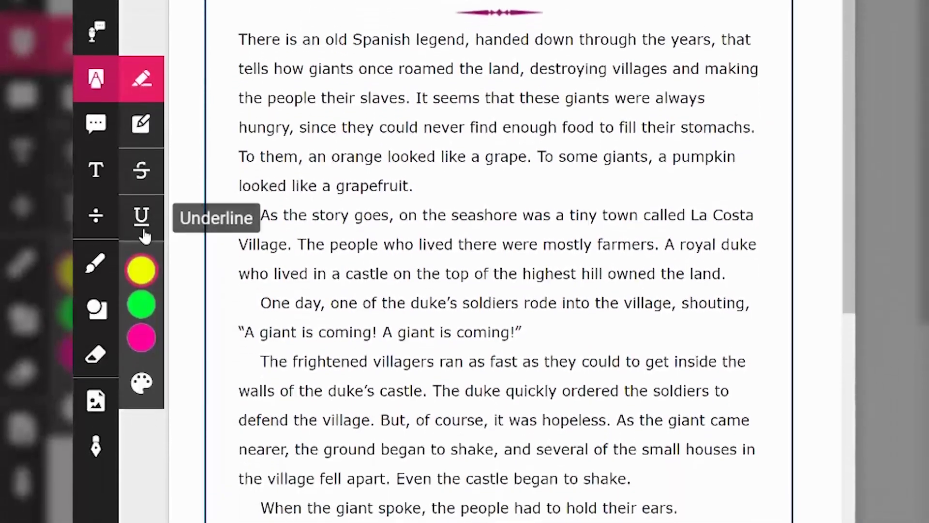
{"action": "left_click", "coordinate": [95, 264]}
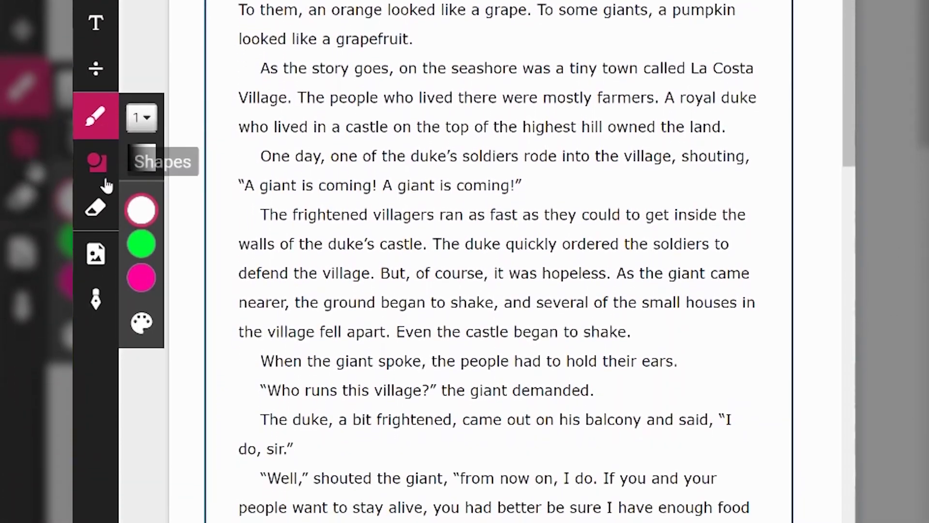
{"action": "mouse_move", "coordinate": [139, 205]}
{"action": "left_click", "coordinate": [137, 276]}
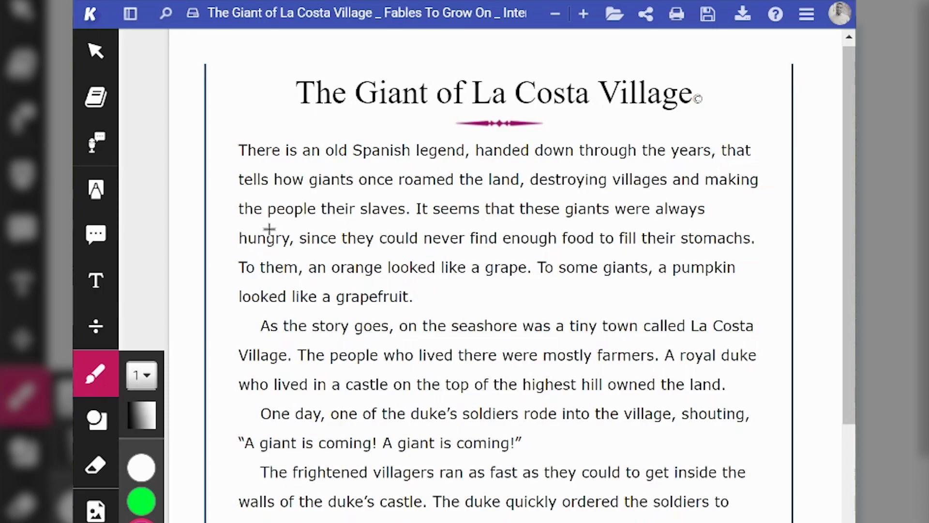
{"action": "mouse_move", "coordinate": [224, 80]}
{"action": "left_mouse_down"}
{"action": "mouse_move", "coordinate": [242, 177]}
{"action": "mouse_move", "coordinate": [242, 107]}
{"action": "mouse_move", "coordinate": [311, 62]}
{"action": "mouse_move", "coordinate": [392, 75]}
{"action": "mouse_move", "coordinate": [455, 63]}
{"action": "mouse_move", "coordinate": [509, 73]}
{"action": "left_mouse_up"}
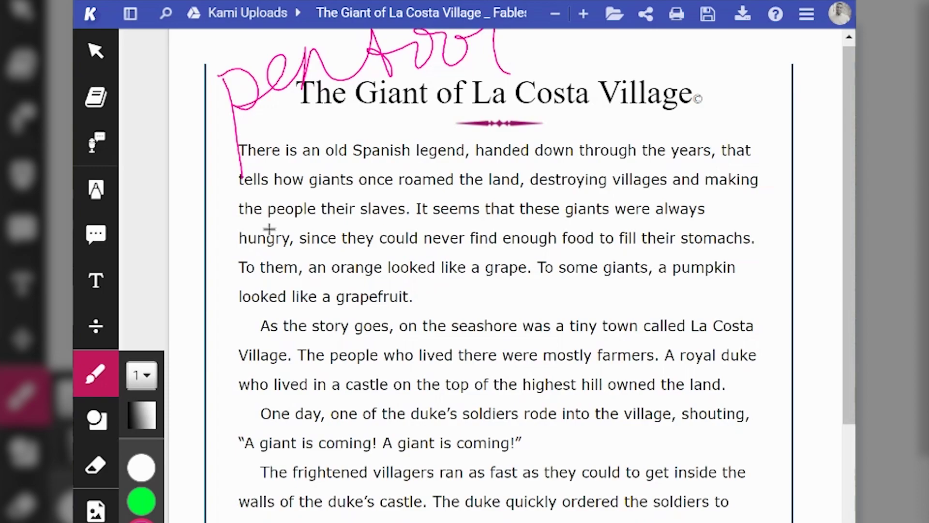
Box the word "giants" freehand with an arrow and note in the left margin, and handwrite "fantasy" beside the title
{"action": "mouse_move", "coordinate": [296, 192]}
{"action": "left_mouse_down"}
{"action": "mouse_move", "coordinate": [367, 164]}
{"action": "mouse_move", "coordinate": [312, 196]}
{"action": "left_mouse_up"}
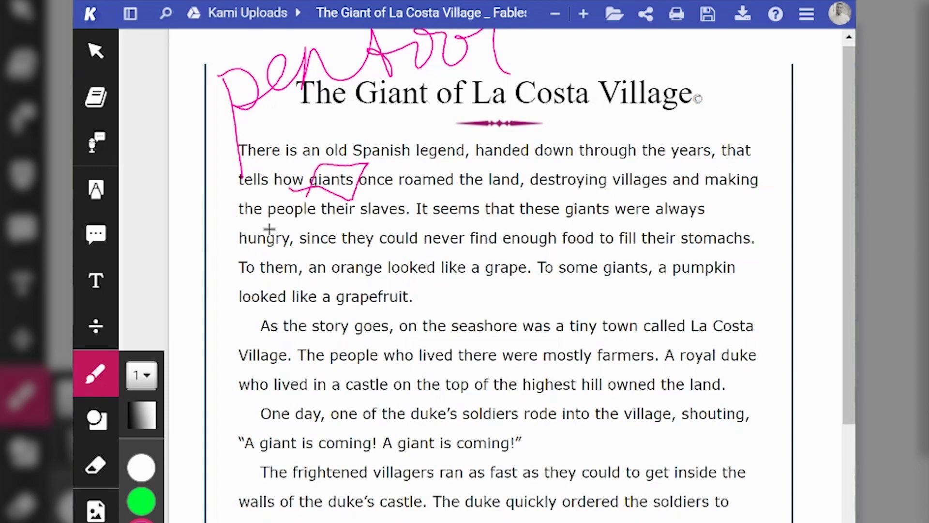
{"action": "mouse_move", "coordinate": [648, 103]}
{"action": "left_mouse_down"}
{"action": "mouse_move", "coordinate": [644, 130]}
{"action": "mouse_move", "coordinate": [661, 90]}
{"action": "mouse_move", "coordinate": [666, 127]}
{"action": "mouse_move", "coordinate": [672, 116]}
{"action": "mouse_move", "coordinate": [688, 127]}
{"action": "mouse_move", "coordinate": [724, 127]}
{"action": "mouse_move", "coordinate": [770, 100]}
{"action": "mouse_move", "coordinate": [778, 131]}
{"action": "left_mouse_up"}
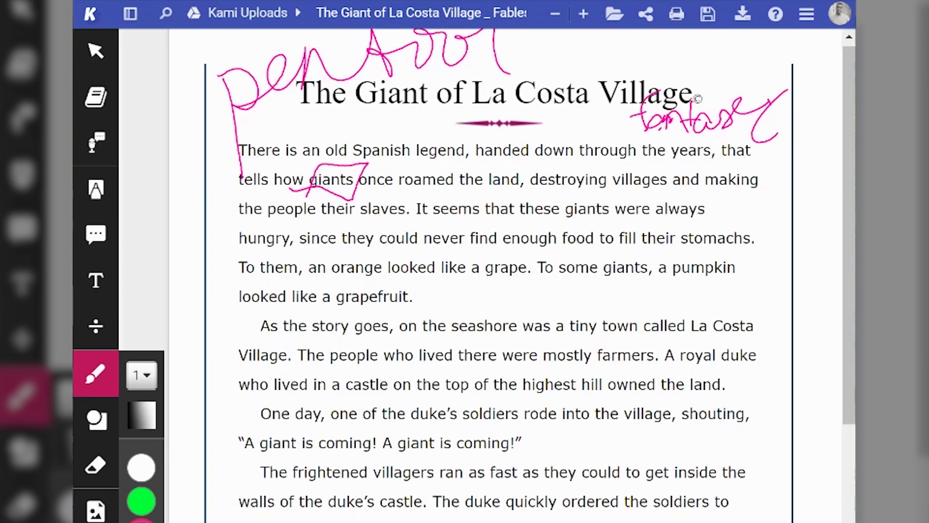
{"action": "mouse_move", "coordinate": [321, 188]}
{"action": "left_mouse_down"}
{"action": "mouse_move", "coordinate": [173, 226]}
{"action": "mouse_move", "coordinate": [183, 190]}
{"action": "left_mouse_up"}
{"action": "mouse_move", "coordinate": [174, 190]}
{"action": "left_mouse_down"}
{"action": "mouse_move", "coordinate": [198, 178]}
{"action": "mouse_move", "coordinate": [199, 203]}
{"action": "mouse_move", "coordinate": [206, 194]}
{"action": "left_mouse_up"}
{"action": "mouse_move", "coordinate": [219, 160]}
{"action": "left_mouse_down"}
{"action": "mouse_move", "coordinate": [218, 179]}
{"action": "mouse_move", "coordinate": [242, 161]}
{"action": "mouse_move", "coordinate": [263, 164]}
{"action": "left_mouse_up"}
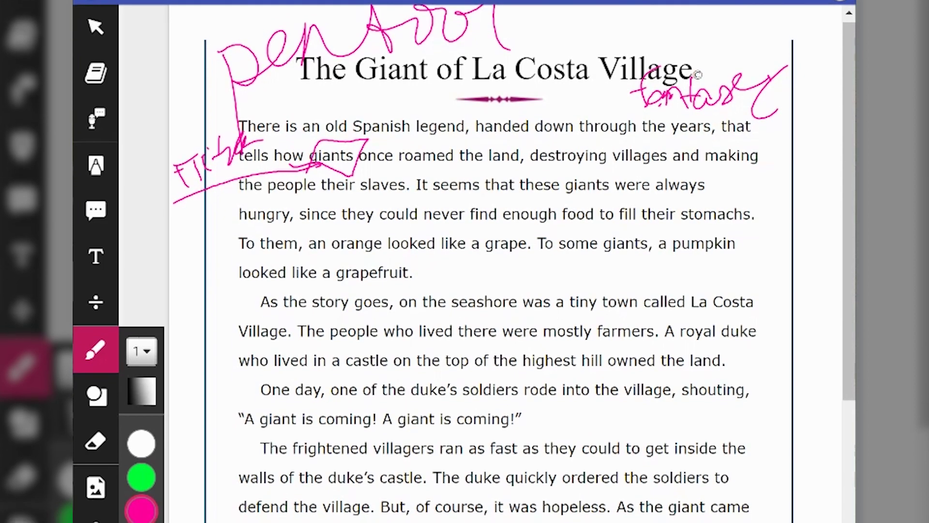
Select the text comment tool and upload the annotated document for link sharing
{"action": "left_click", "coordinate": [96, 211]}
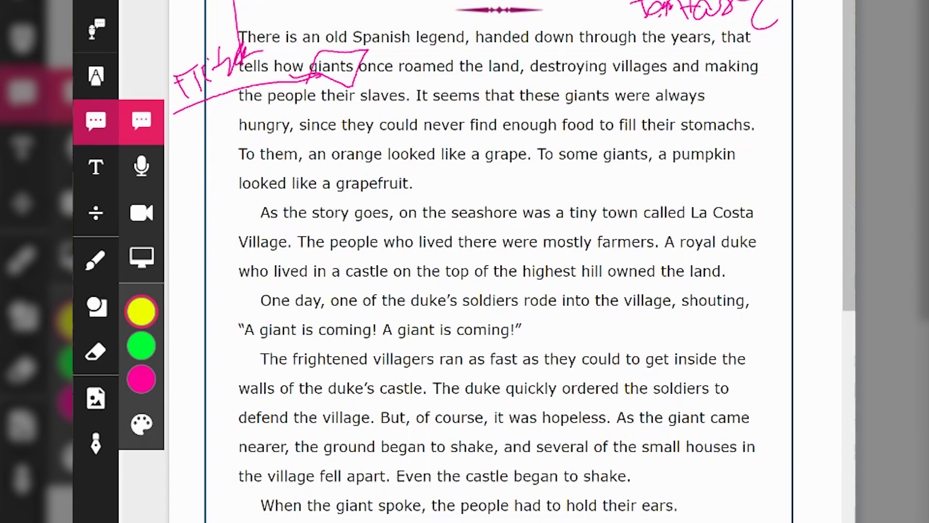
{"action": "left_click", "coordinate": [270, 117]}
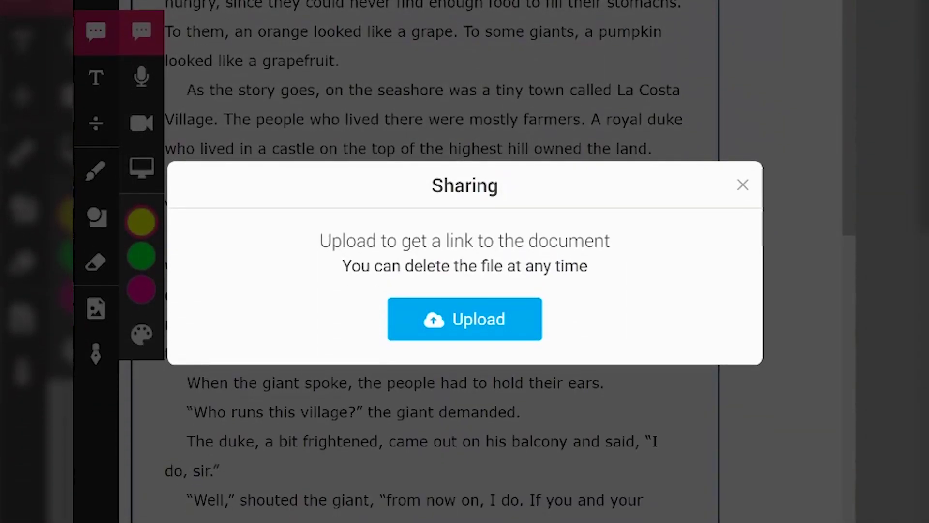
{"action": "left_click", "coordinate": [465, 361]}
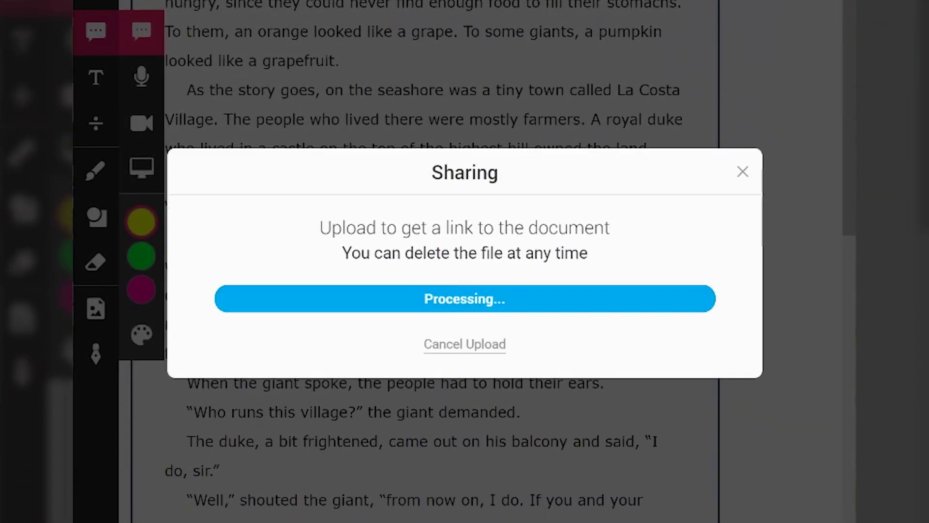